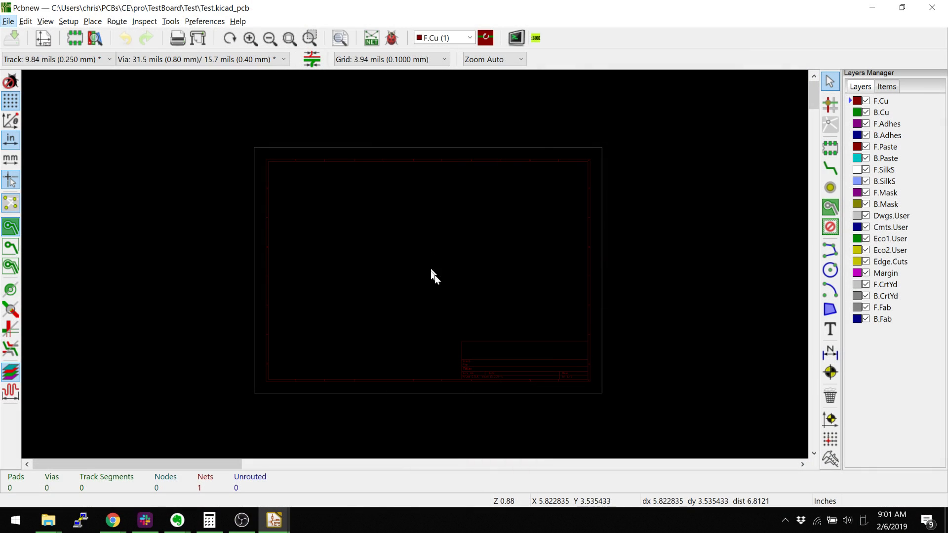
- Switch the measurement units to millimetres
scroll(419, 267, "up", 3)
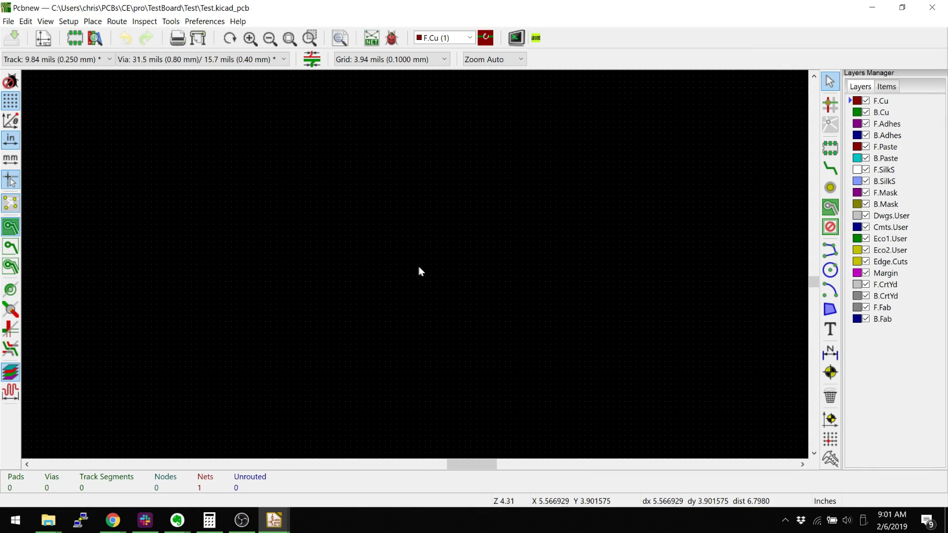
right_click(423, 266)
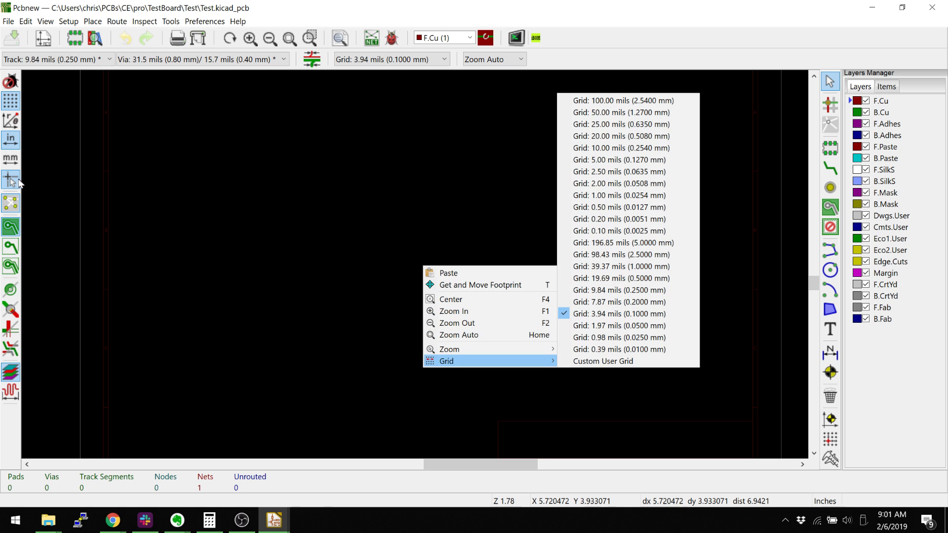
left_click(11, 158)
- Set the grid spacing to 5.0000 mm
right_click(372, 250)
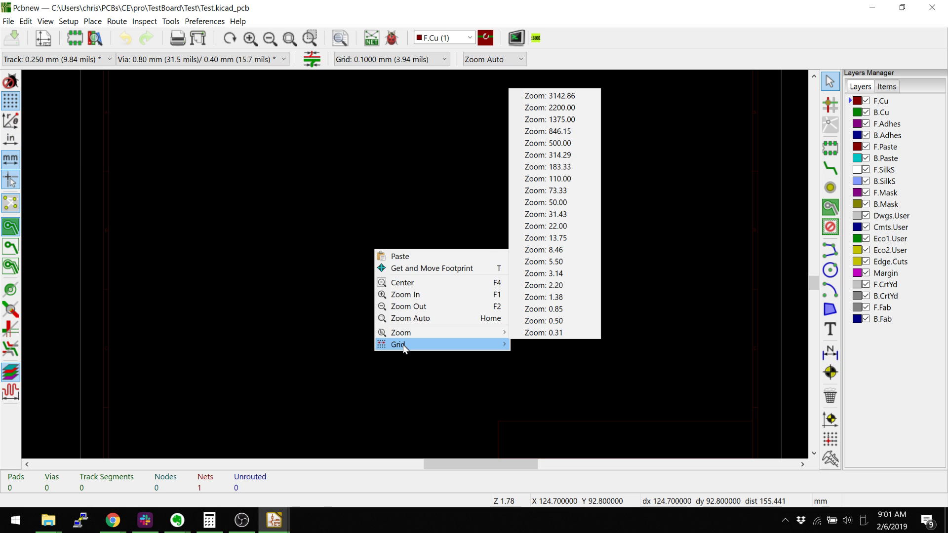
mouse_move(402, 345)
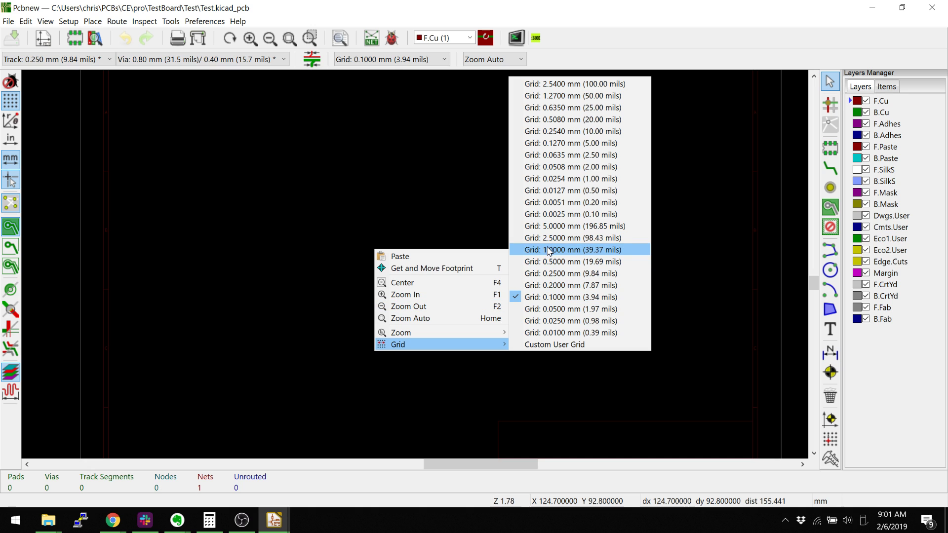
left_click(567, 226)
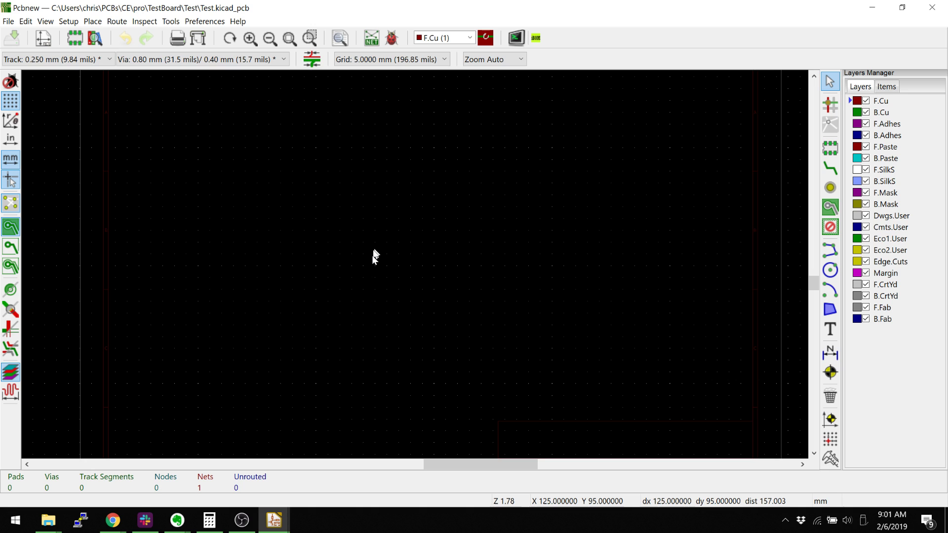
left_click(829, 169)
- Choose the graphic line tool on the Edge.Cuts layer
left_click(829, 246)
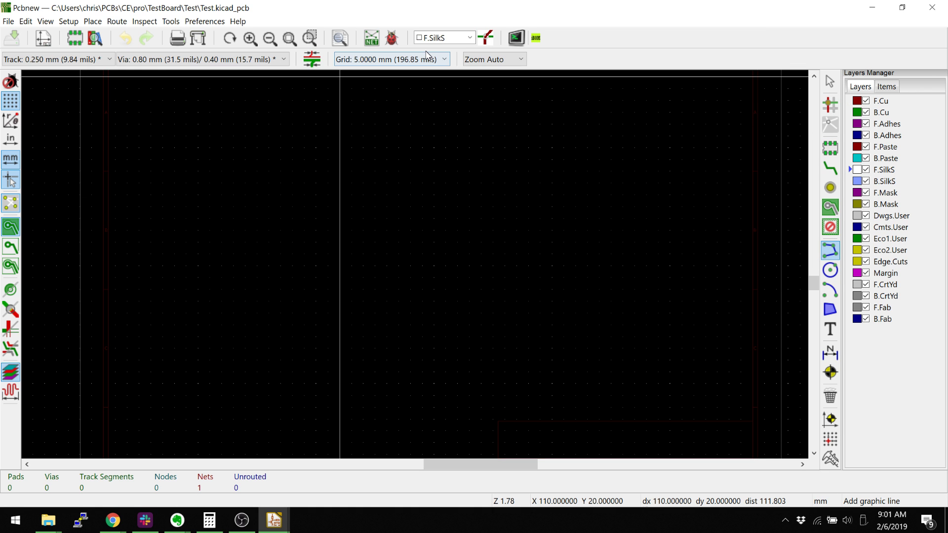
left_click(469, 37)
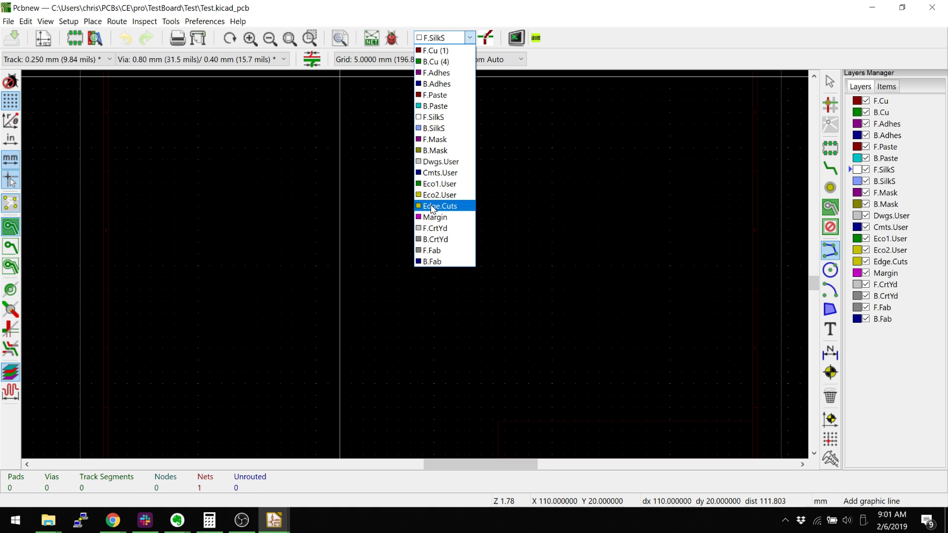
left_click(432, 206)
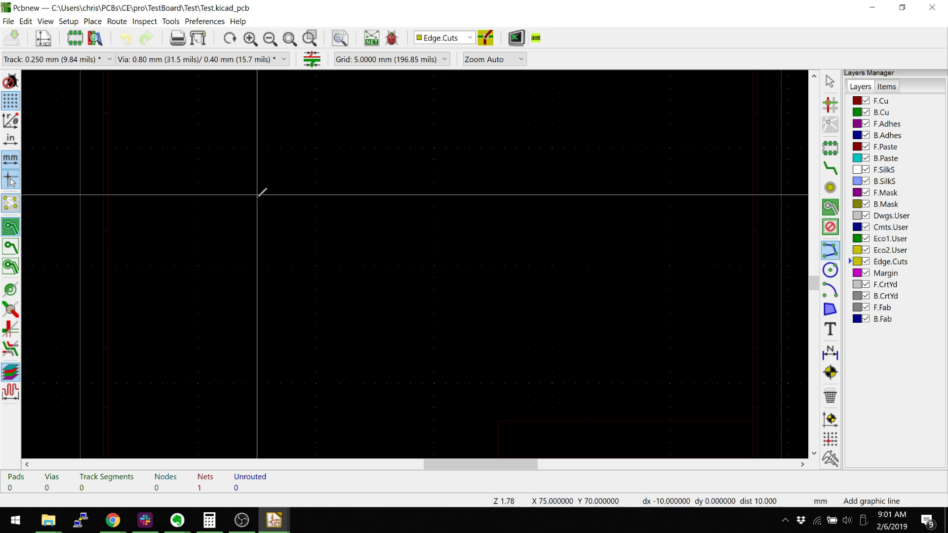
- Draw the square outline through (105,75), (105,175), (205,175), (205,75) and back to start
scroll(290, 194, "up", 1)
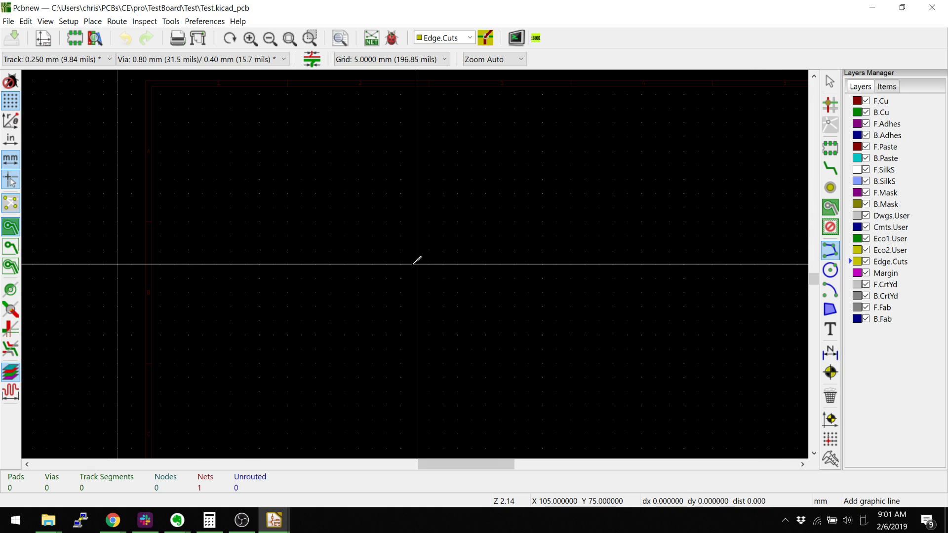
left_click(414, 264)
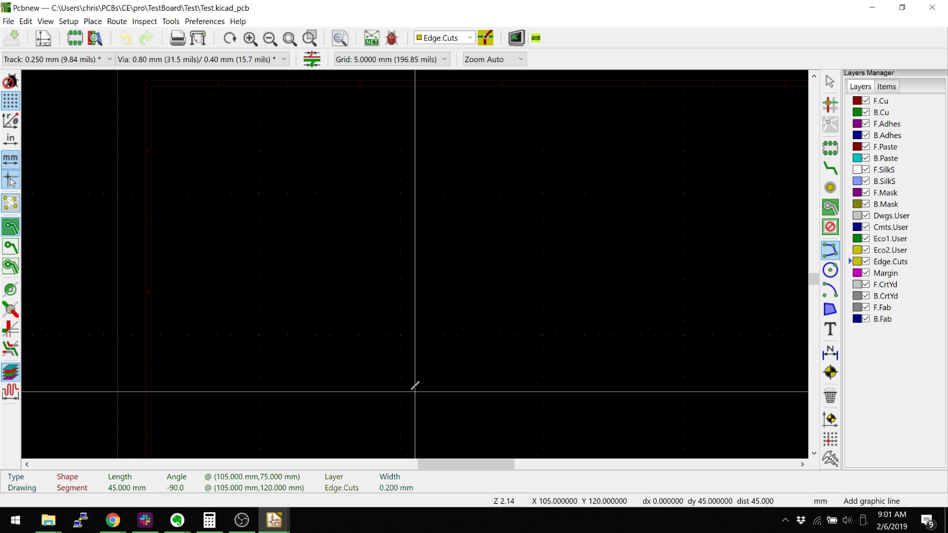
middle_click_drag(414, 385, 398, 282)
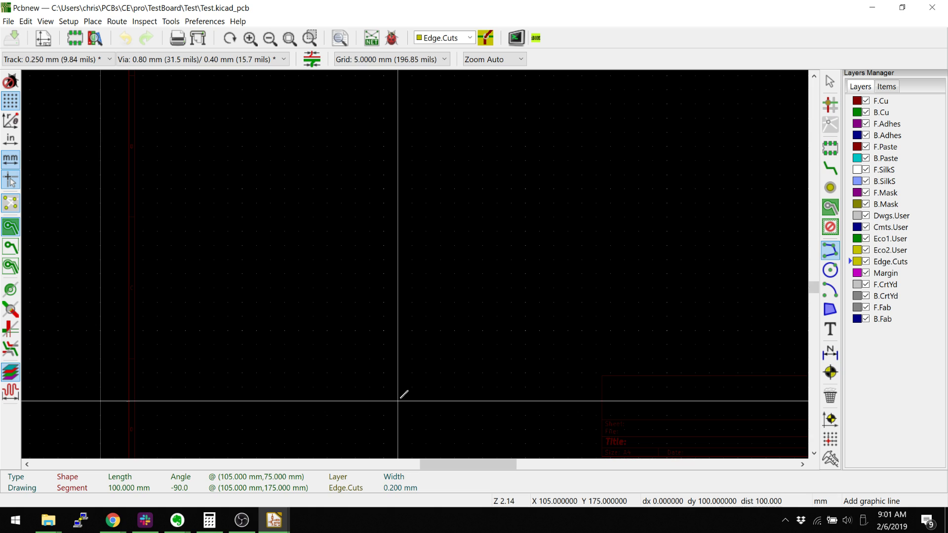
left_click(398, 400)
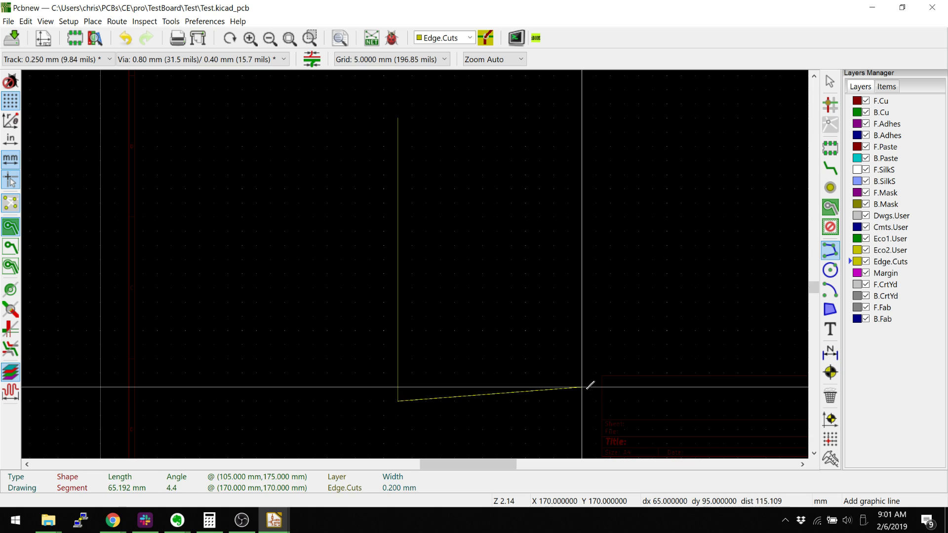
left_click(682, 400)
scroll(673, 128, "up", 1)
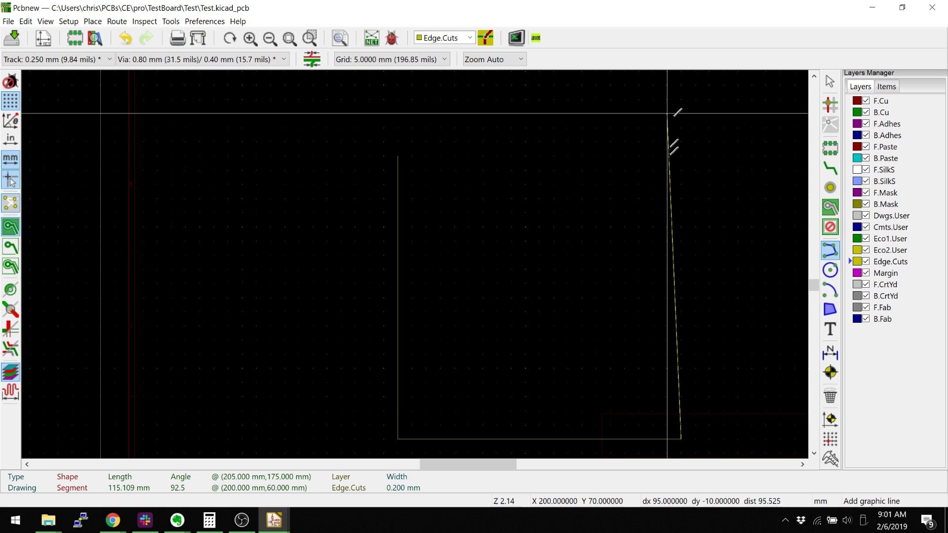
left_click(681, 155)
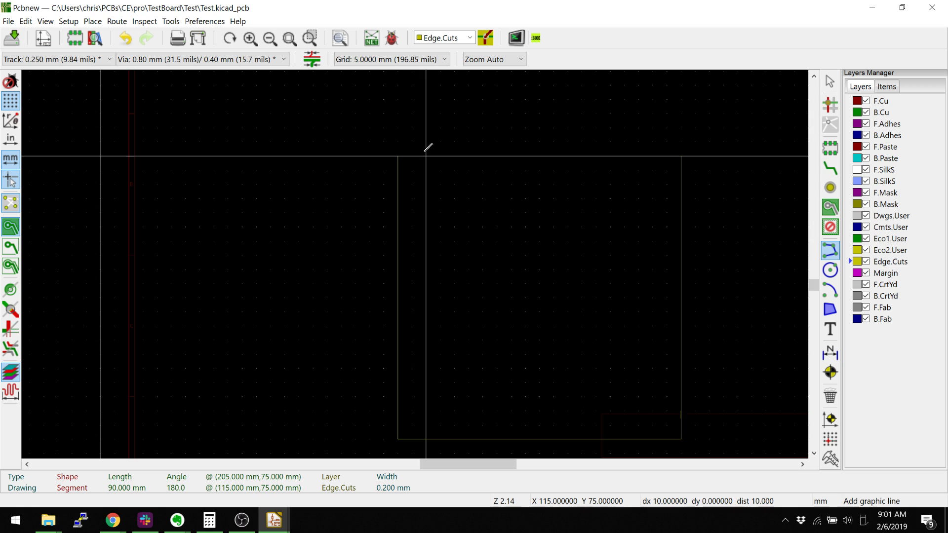
left_click(398, 156)
middle_click_drag(547, 258, 483, 202)
- Stop drawing lines and set the grid spacing to 1.0000 mm
key("Escape")
right_click(517, 190)
mouse_move(535, 285)
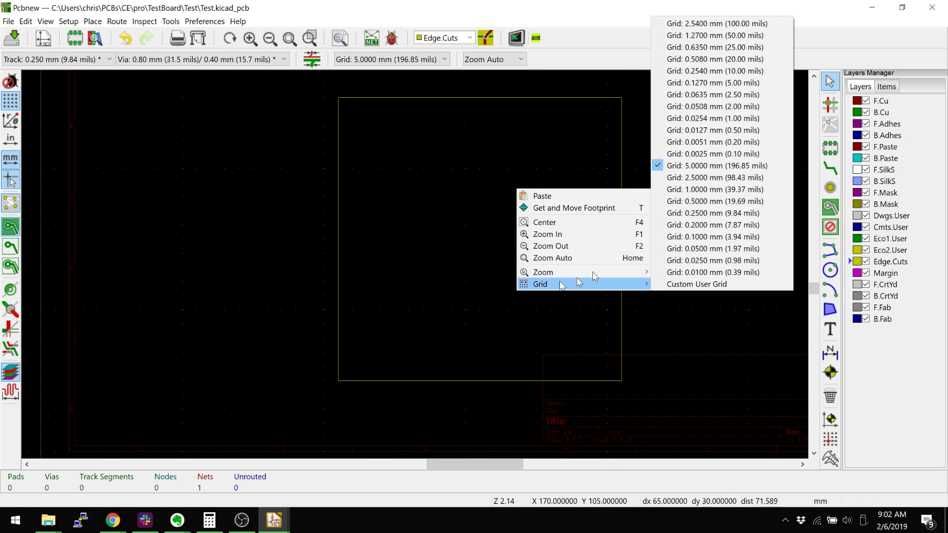
left_click(690, 190)
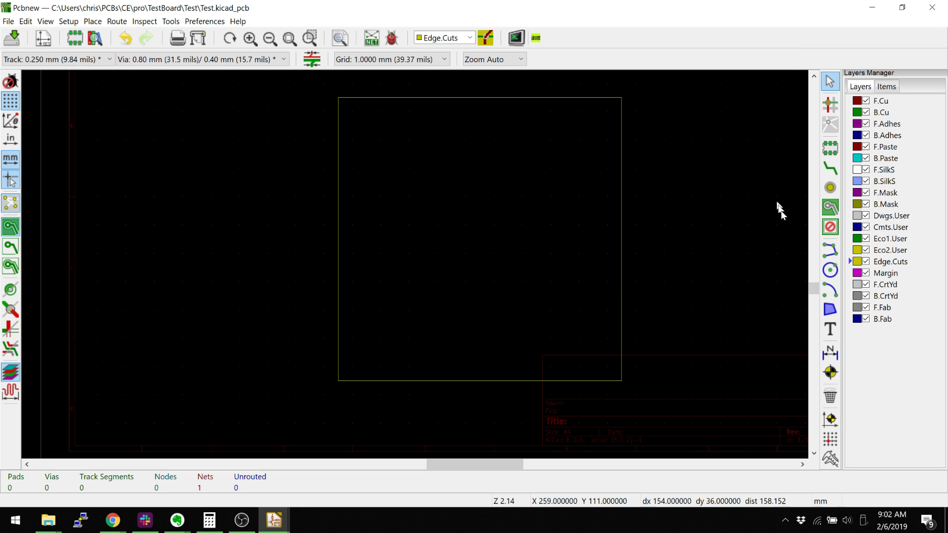
- Draw a 3 mm arc centred at (202,172) rounding the bottom-right corner
left_click(830, 291)
scroll(617, 378, "up", 6)
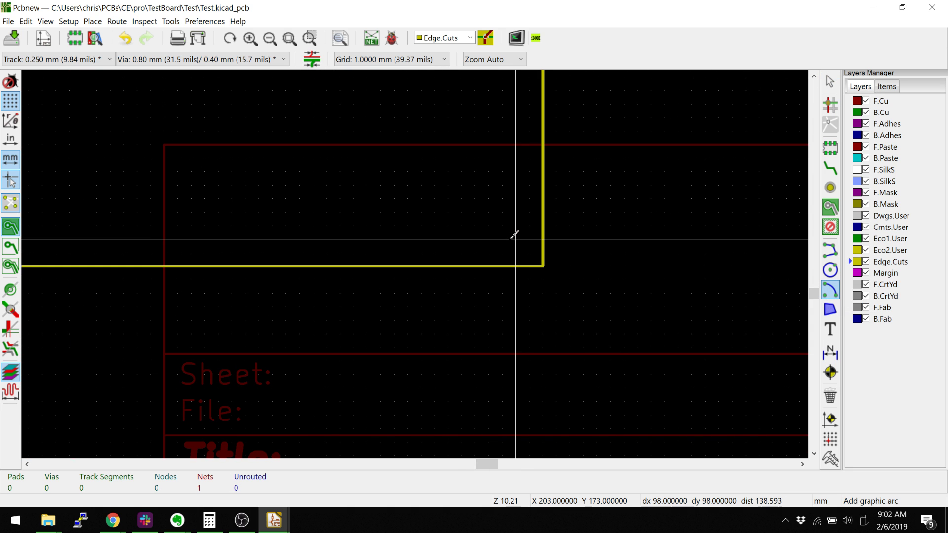
scroll(416, 264, "left", 3, "ctrl")
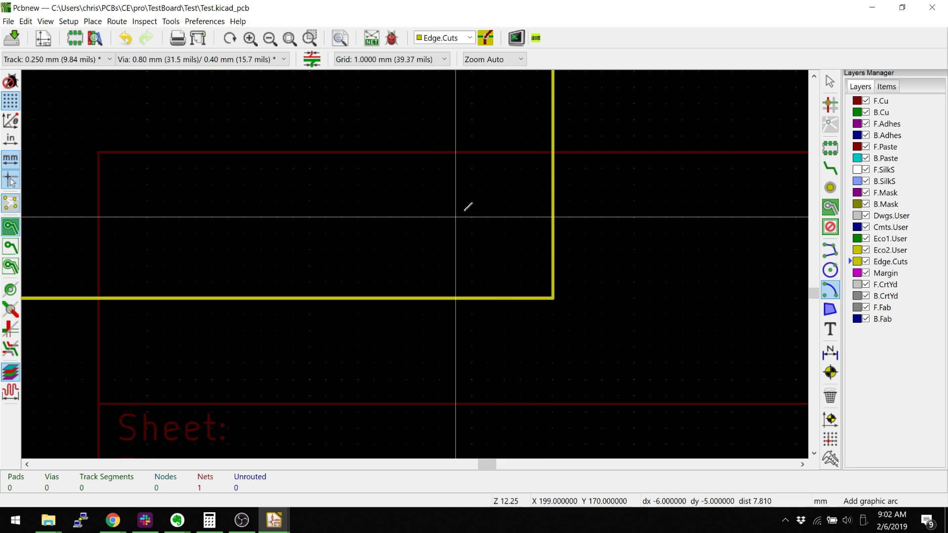
left_click(504, 249)
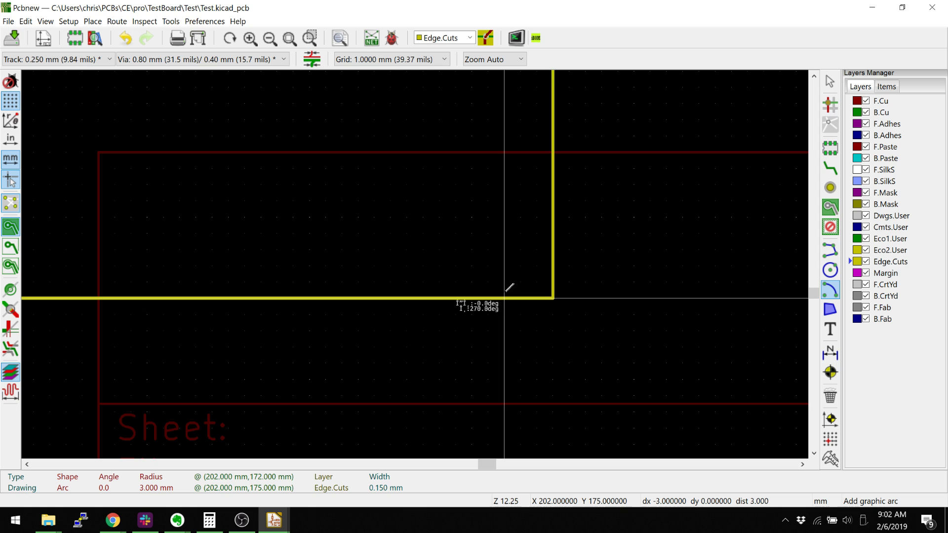
left_click(545, 247)
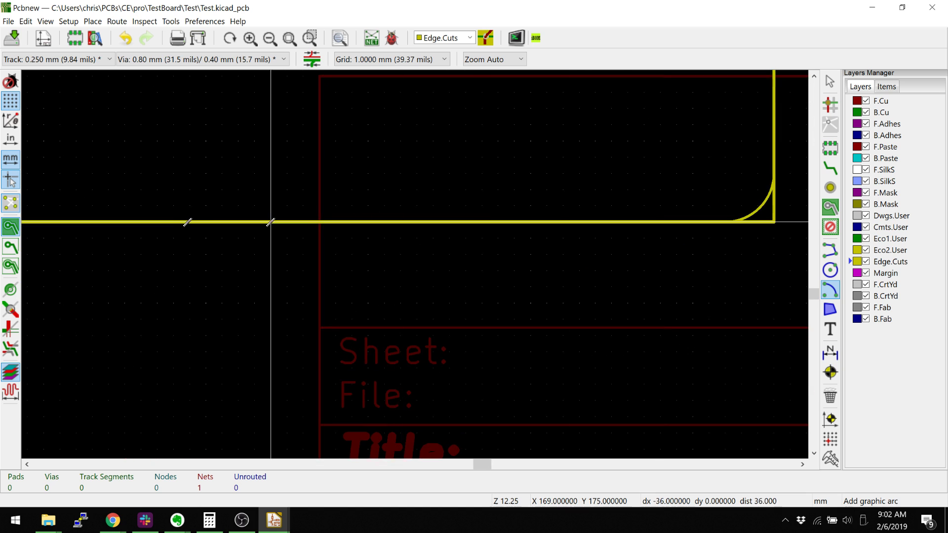
- Add a rounded bottom-left corner arc centred at (108,172)
middle_click_drag(69, 178, 230, 220)
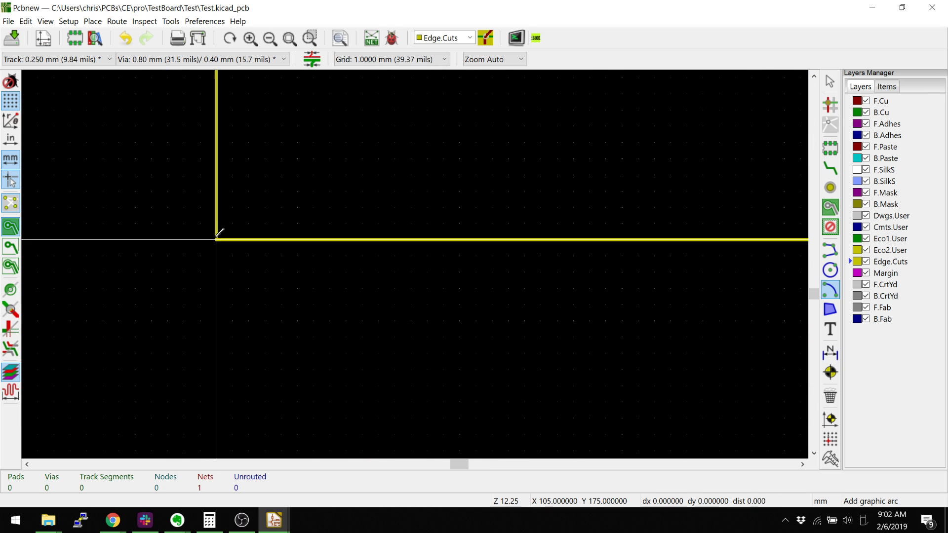
left_click(265, 191)
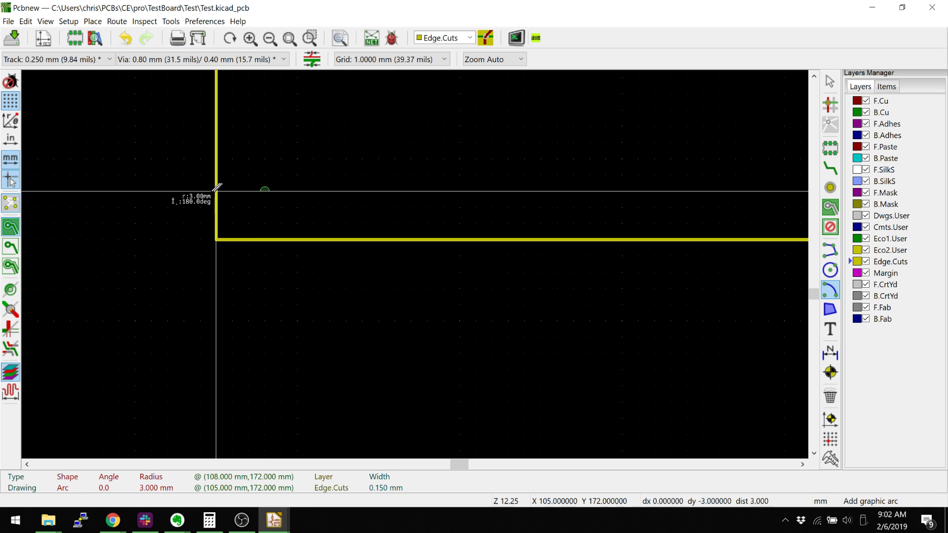
left_click(265, 212)
- Add a 3 mm arc rounding the top-left corner
middle_click_drag(264, 213, 251, 428)
scroll(275, 197, "down", 4)
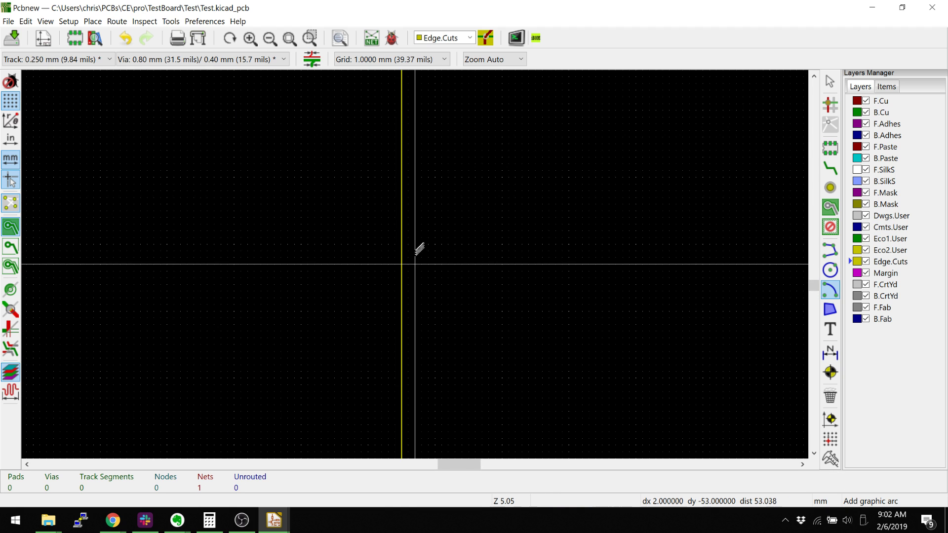
scroll(349, 128, "up", 4)
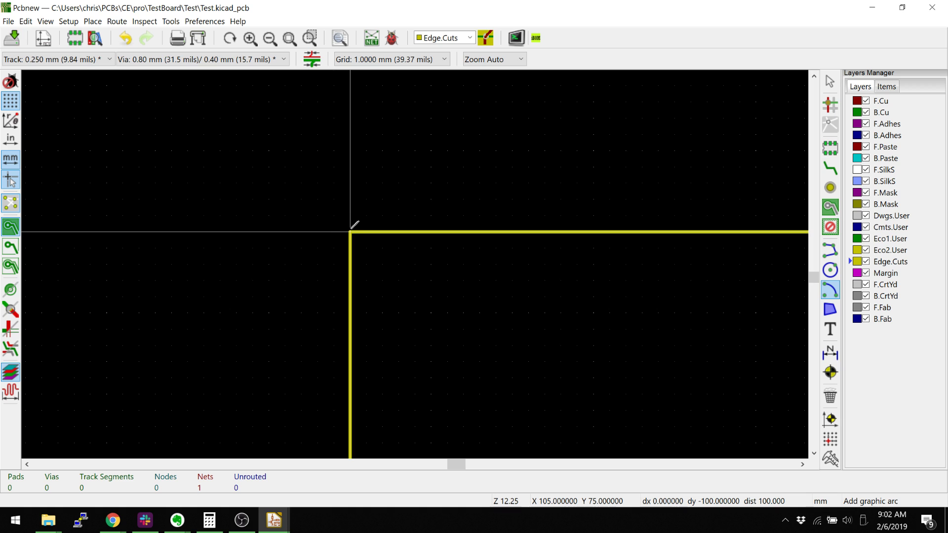
left_click(398, 281)
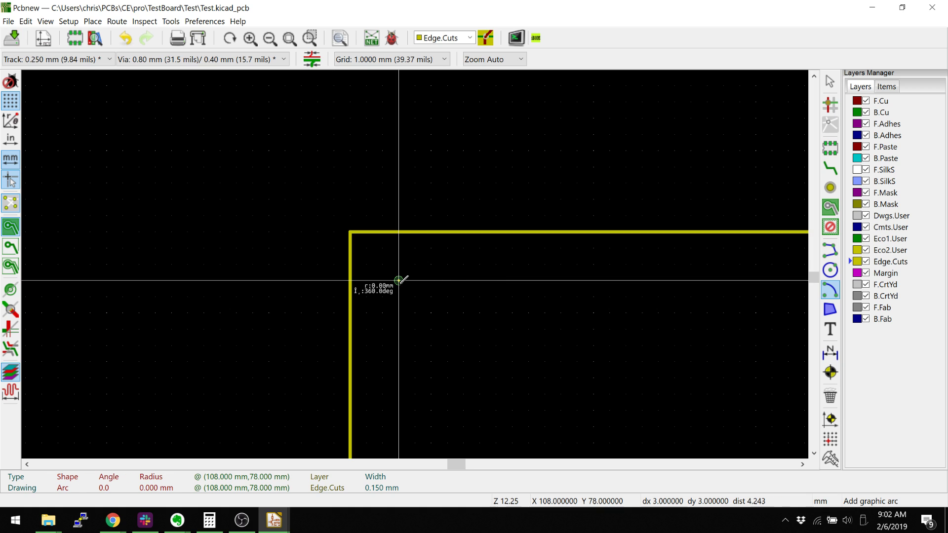
left_click(399, 232)
left_click(359, 277)
- Redo the misplaced arc as a 3 mm arc at the top-right corner
scroll(360, 271, "right", 10)
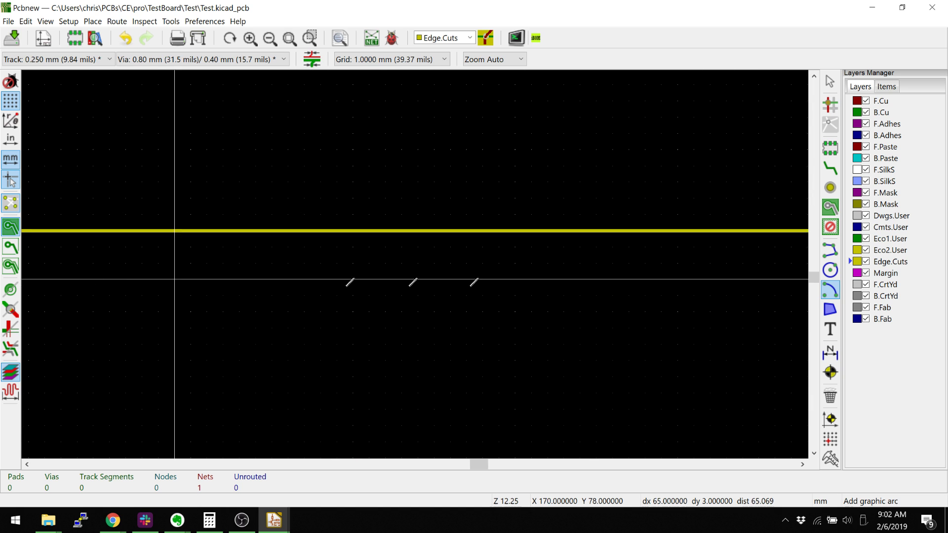
left_click(559, 232)
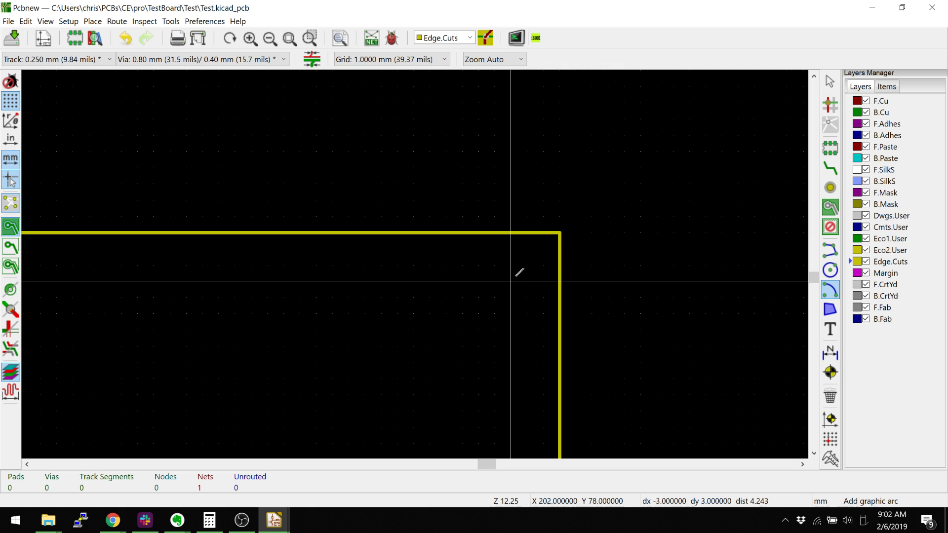
left_click(557, 276)
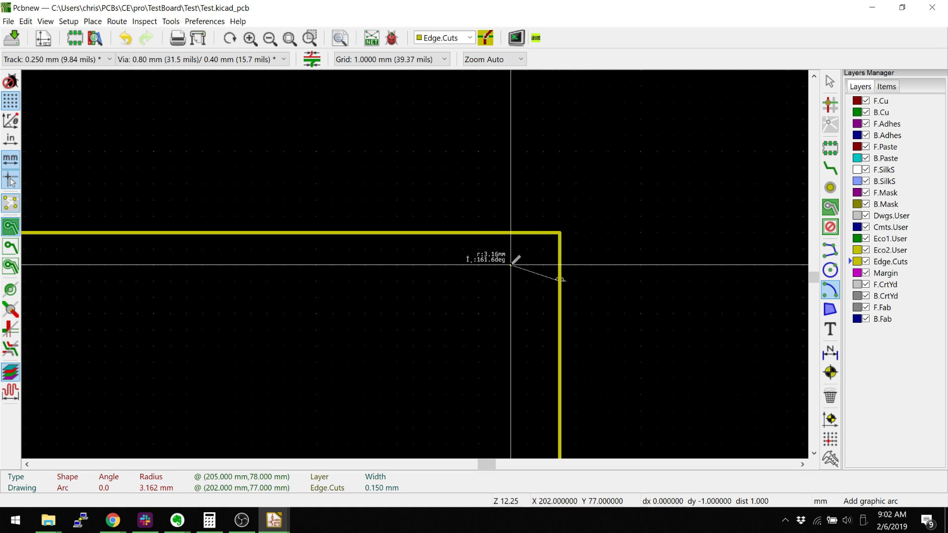
key("Escape")
left_click(511, 281)
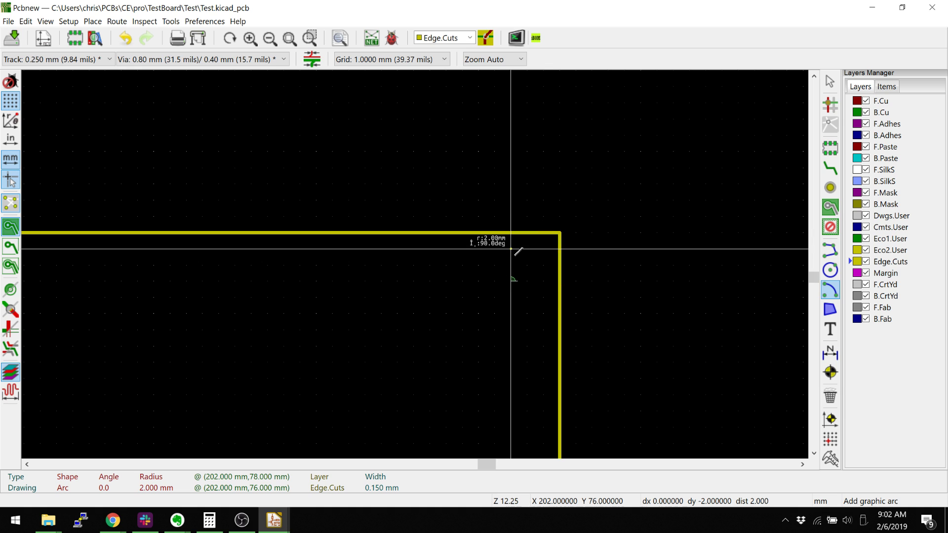
left_click(560, 281)
left_click(512, 232)
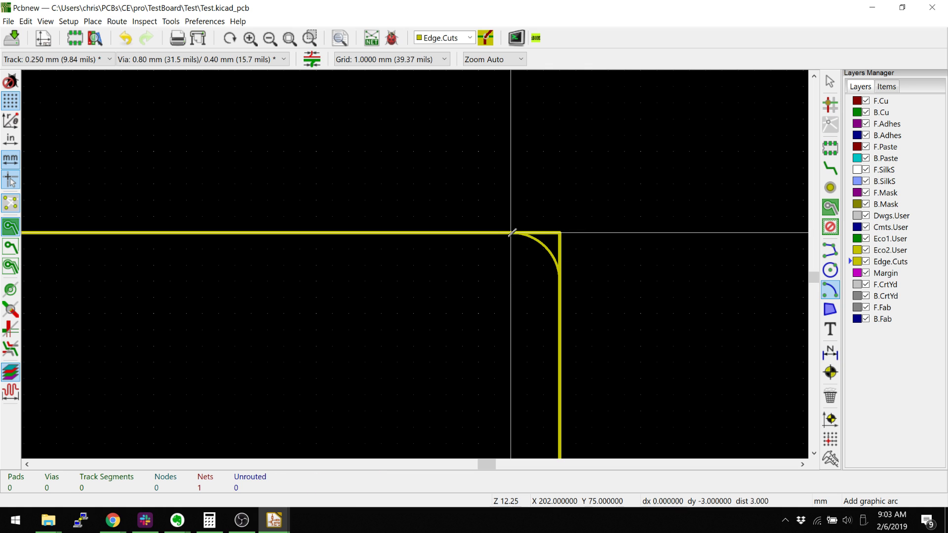
key("Escape")
- Delete the old straight top and bottom edge lines of the square
scroll(556, 243, "down", 4)
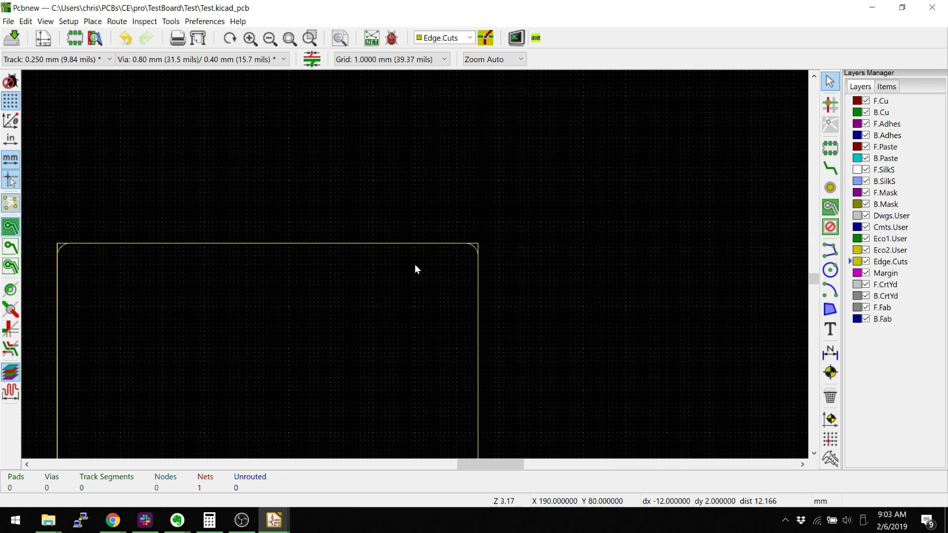
scroll(414, 266, "up", 2)
scroll(414, 266, "up", 4)
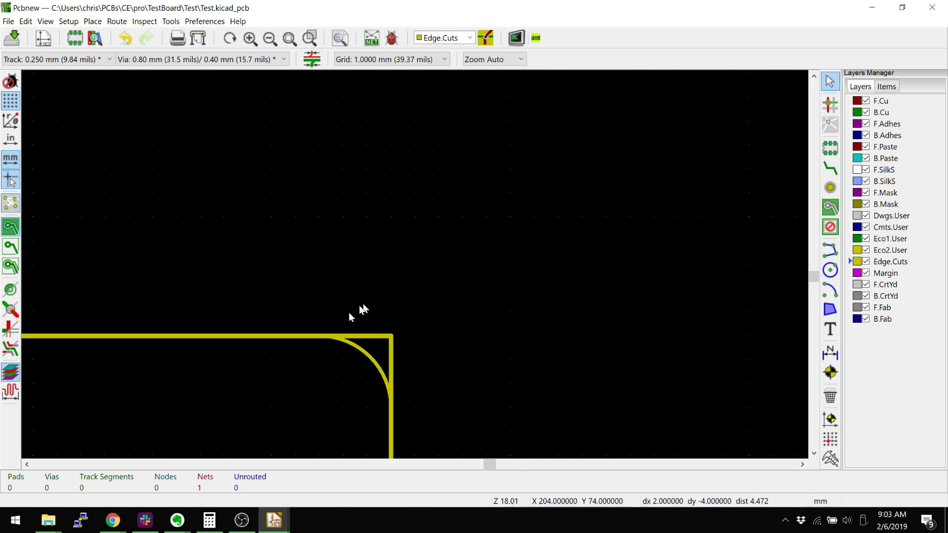
key("Delete")
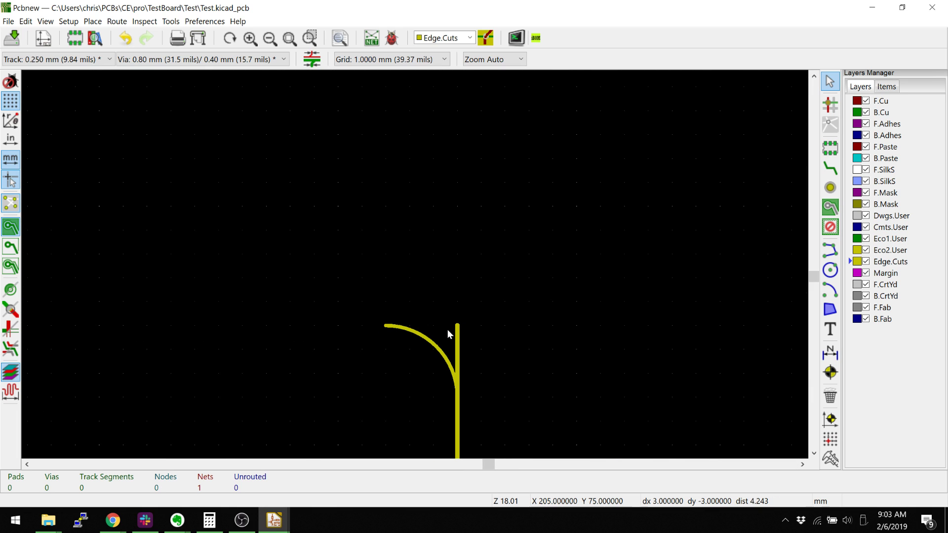
scroll(452, 332, "down", 7)
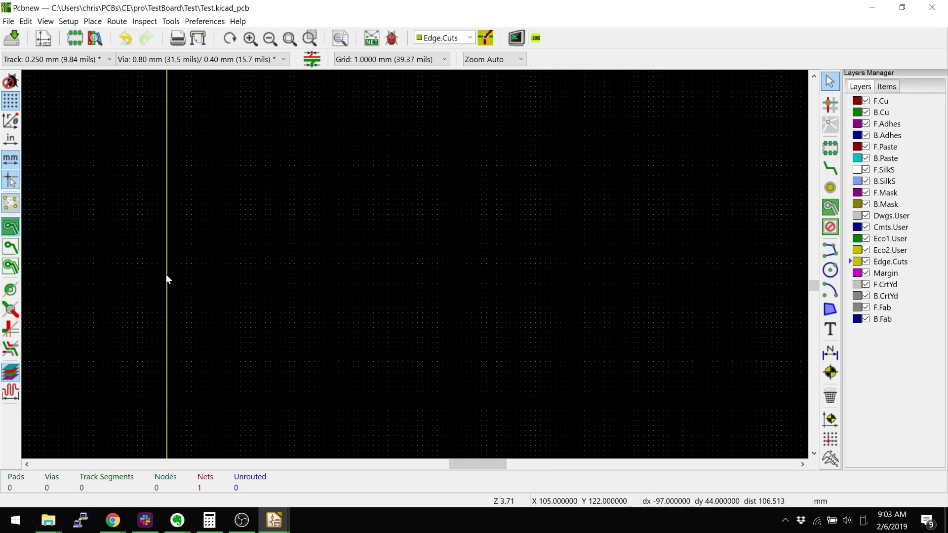
scroll(166, 276, "down", 3)
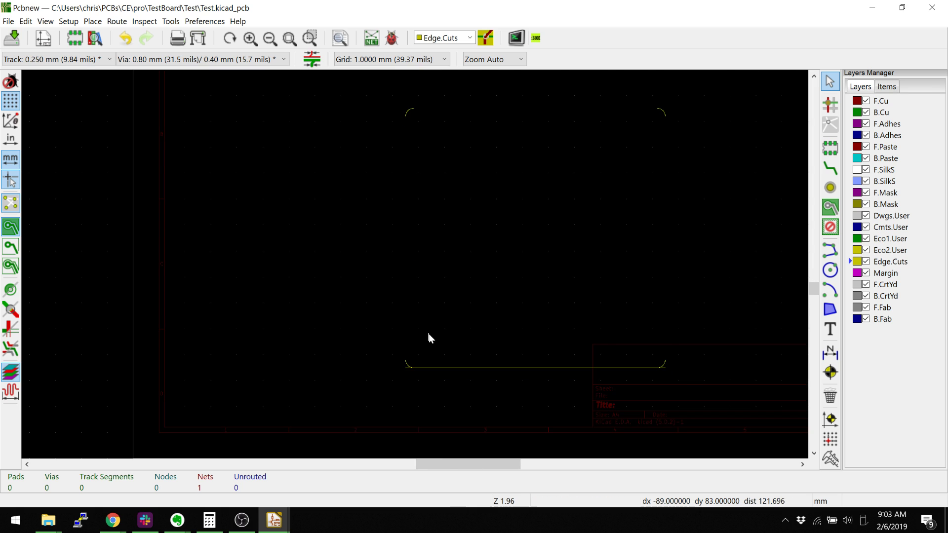
scroll(428, 334, "up", 7)
key("Delete")
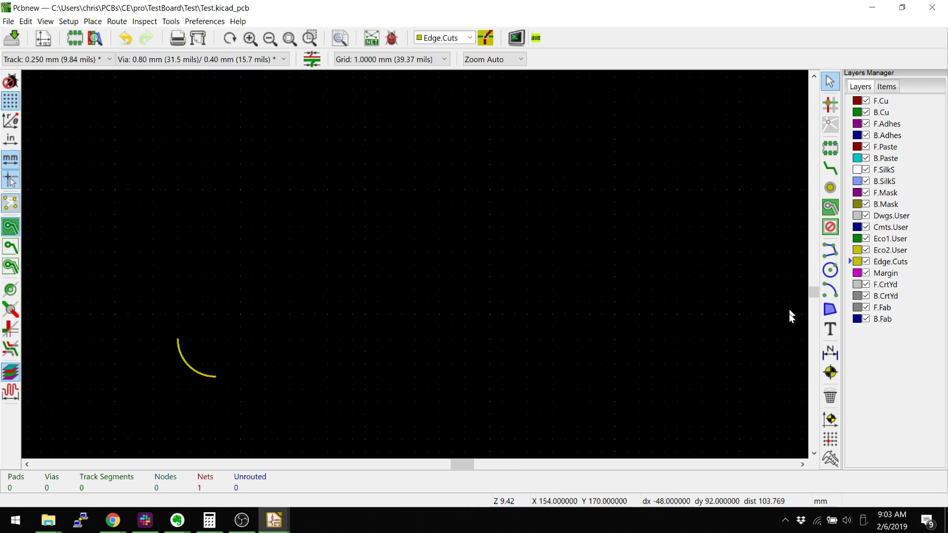
- Draw the bottom and right Edge.Cuts lines between the corner arcs
left_click(833, 249)
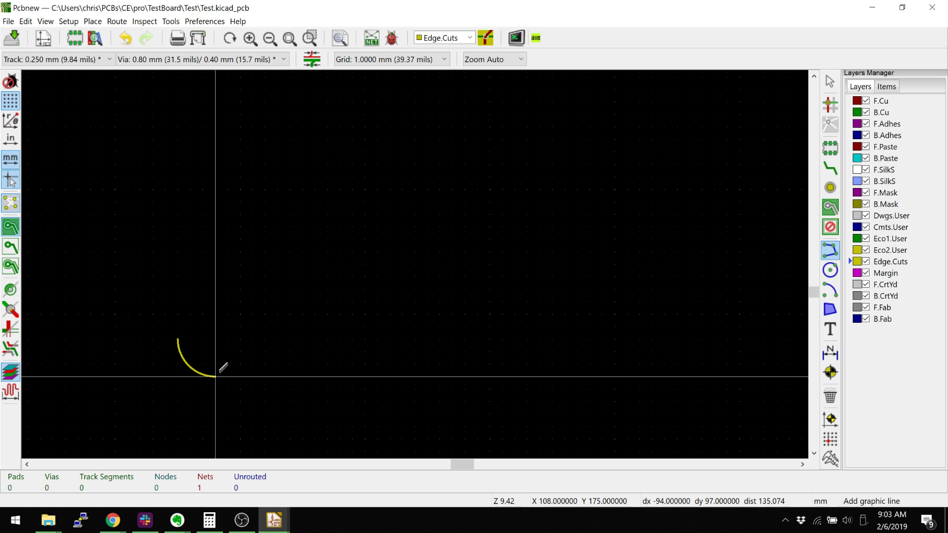
left_click(216, 376)
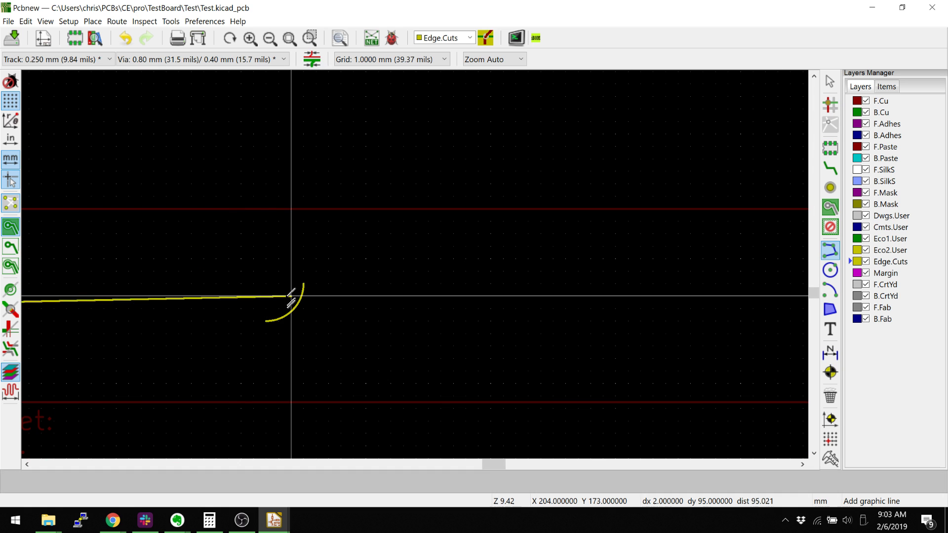
double_click(269, 320)
left_click(305, 279)
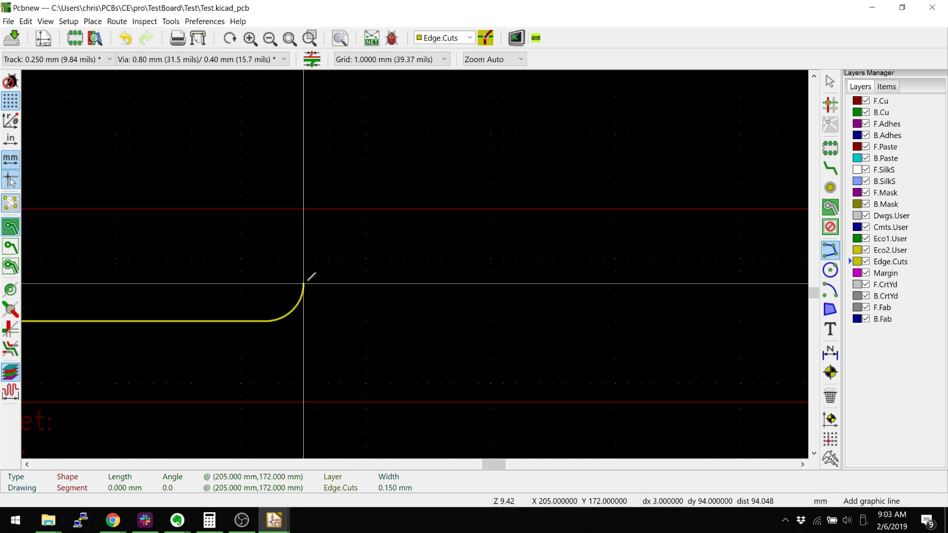
scroll(345, 197, "up", 10)
scroll(423, 296, "up", 5)
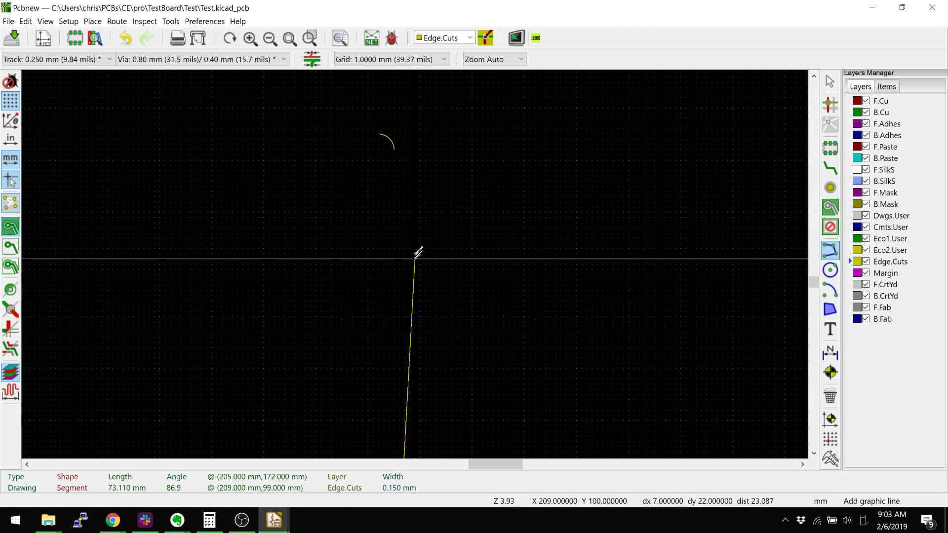
scroll(417, 131, "up", 2)
double_click(349, 308)
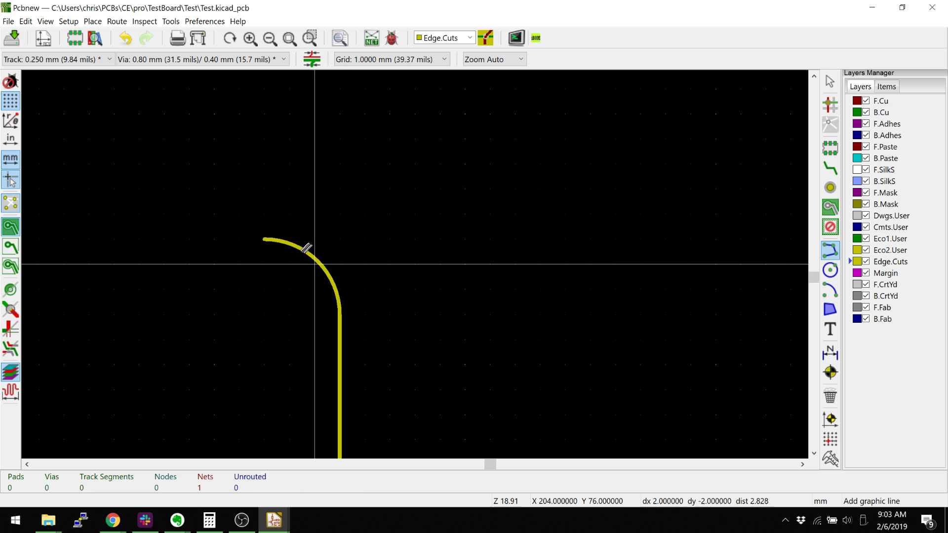
- Draw the top and left Edge.Cuts lines, closing the rounded outline
left_click(264, 239)
scroll(641, 278, "down", 6)
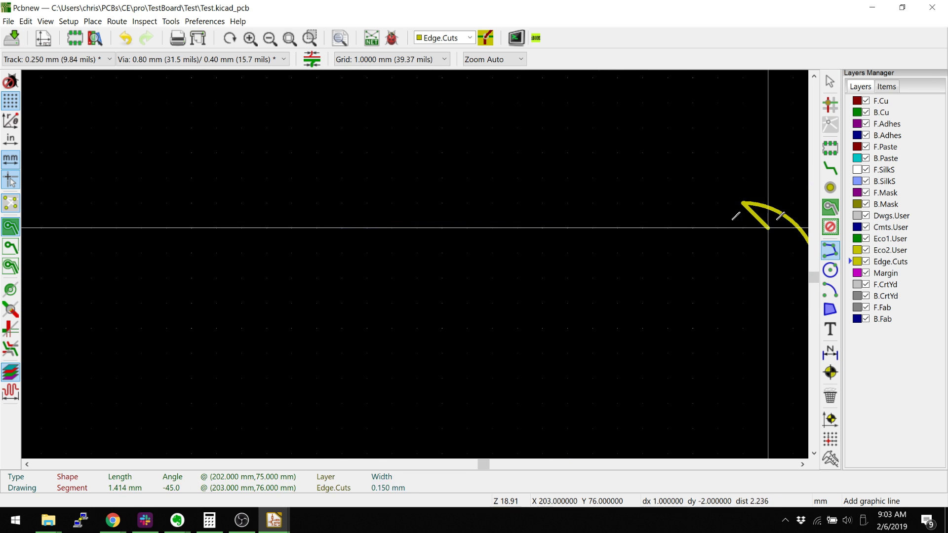
scroll(415, 264, "up", 4)
scroll(415, 263, "up", 6)
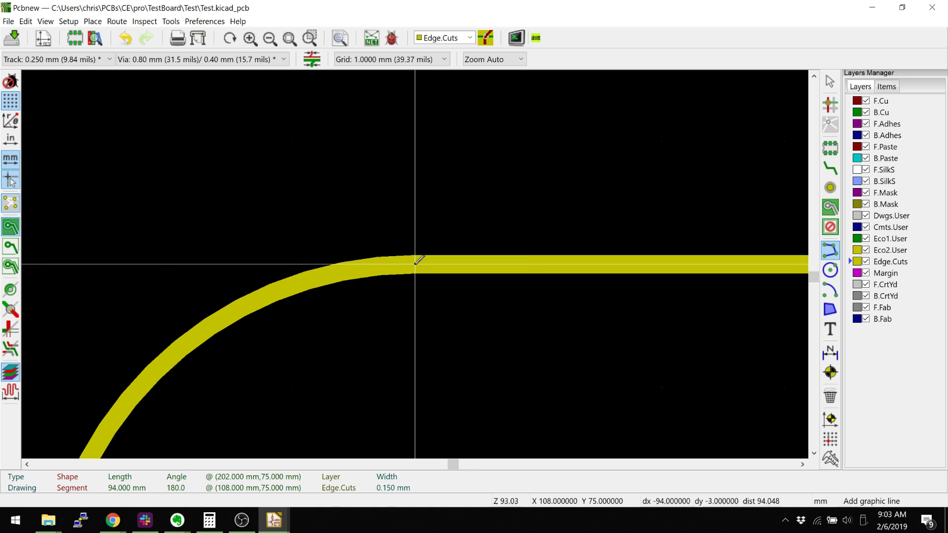
scroll(416, 262, "down", 4)
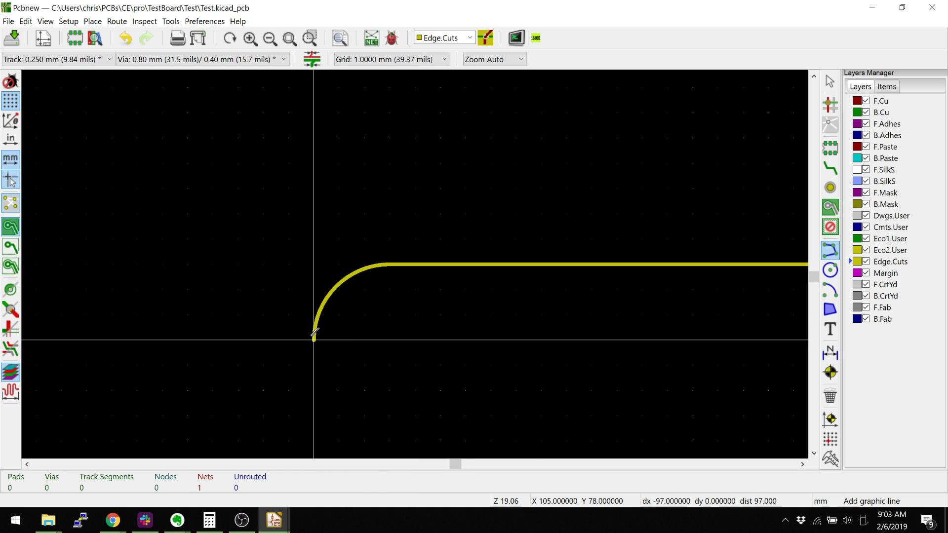
left_click(314, 340)
scroll(314, 339, "down", 12)
scroll(417, 408, "up", 9)
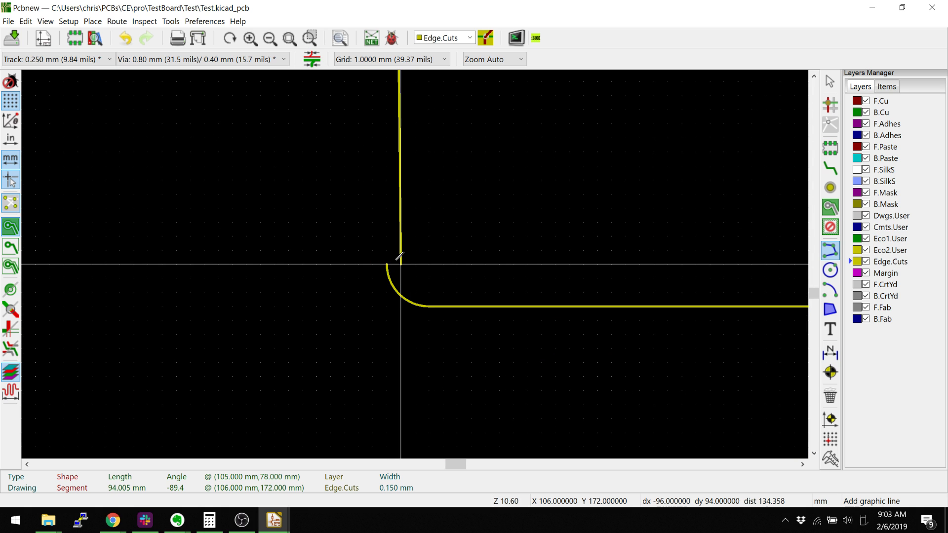
left_click(387, 264)
scroll(442, 235, "down", 8)
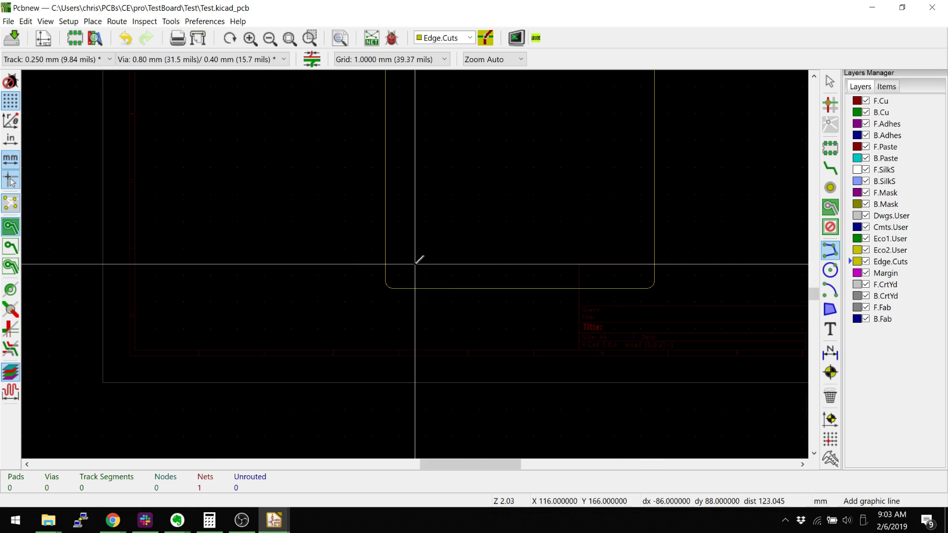
middle_click_drag(479, 203, 476, 239)
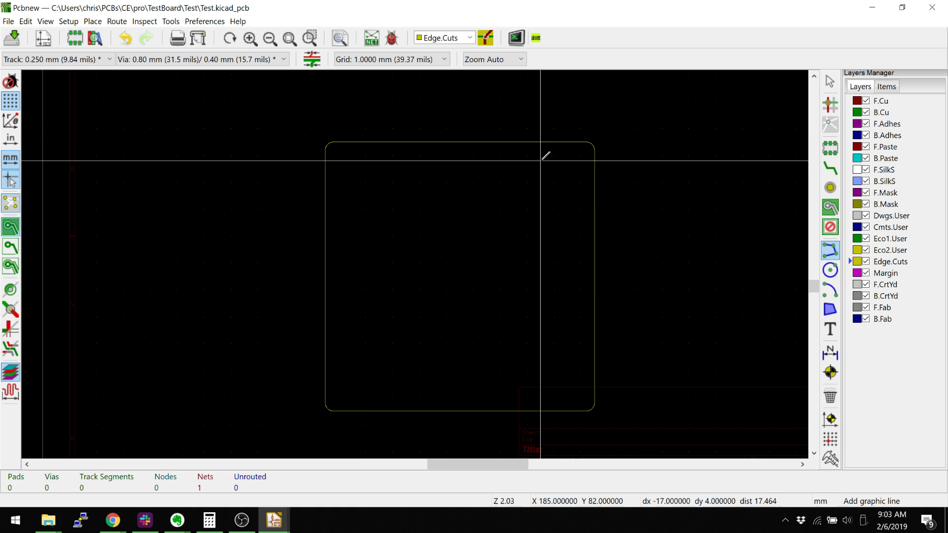
scroll(587, 147, "up", 3)
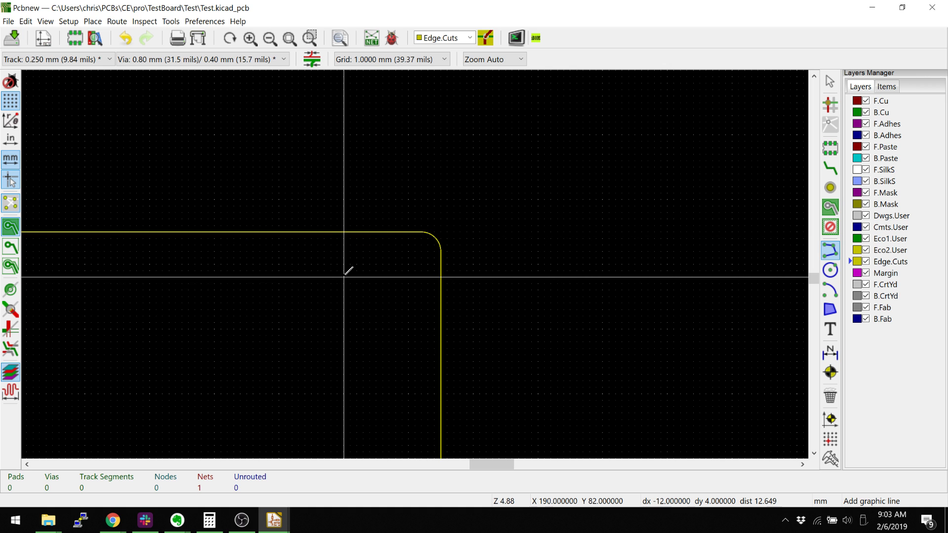
scroll(402, 267, "down", 4)
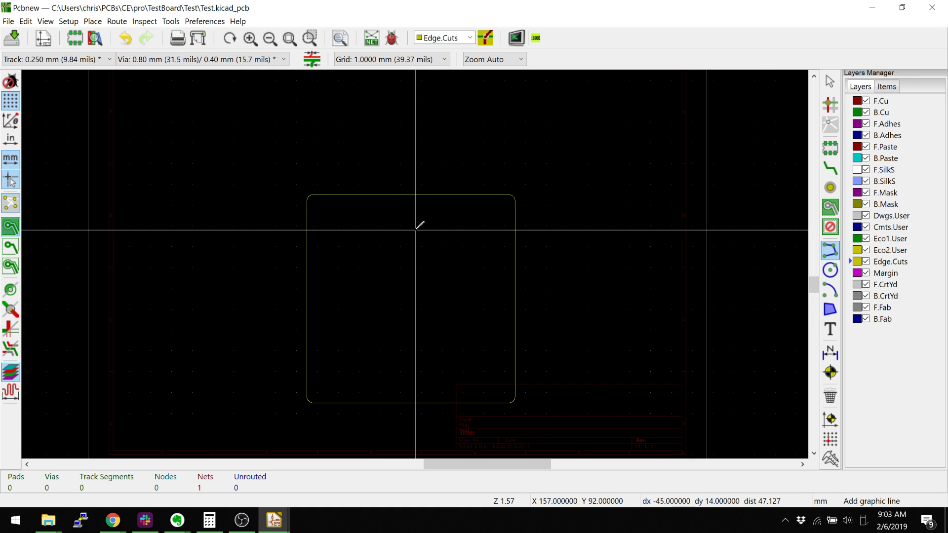